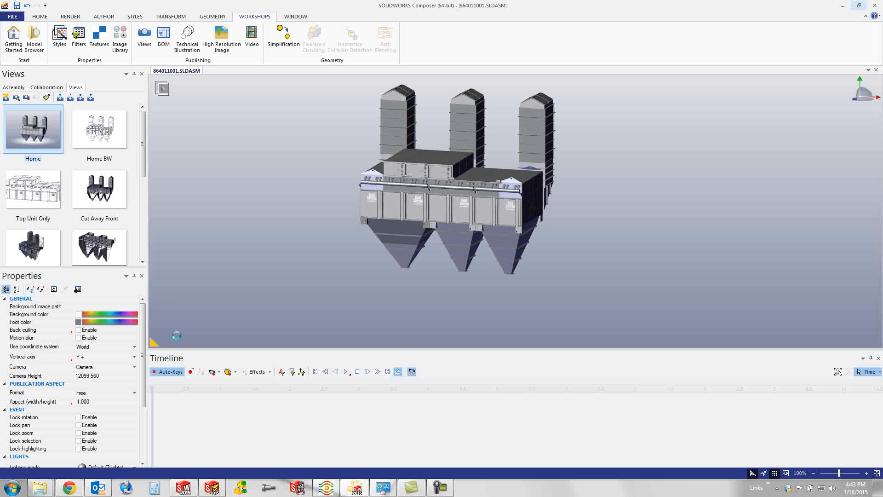
# Step: Show the saved views Home BW, Top Unit Only and Cut Away Front one after another
pyautogui.click(98, 142)
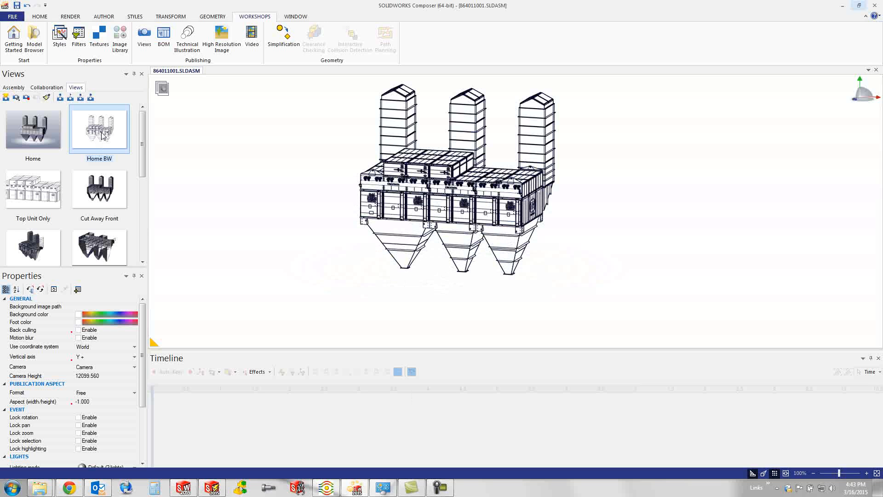
pyautogui.click(42, 193)
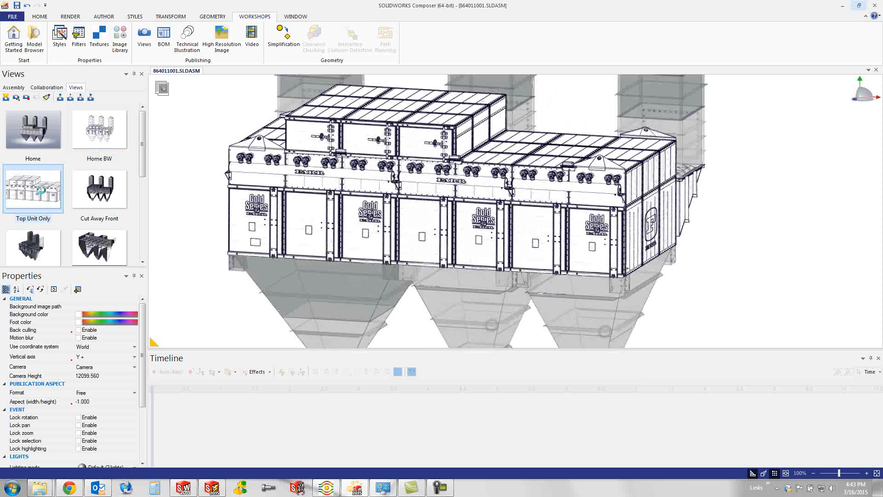
pyautogui.click(97, 196)
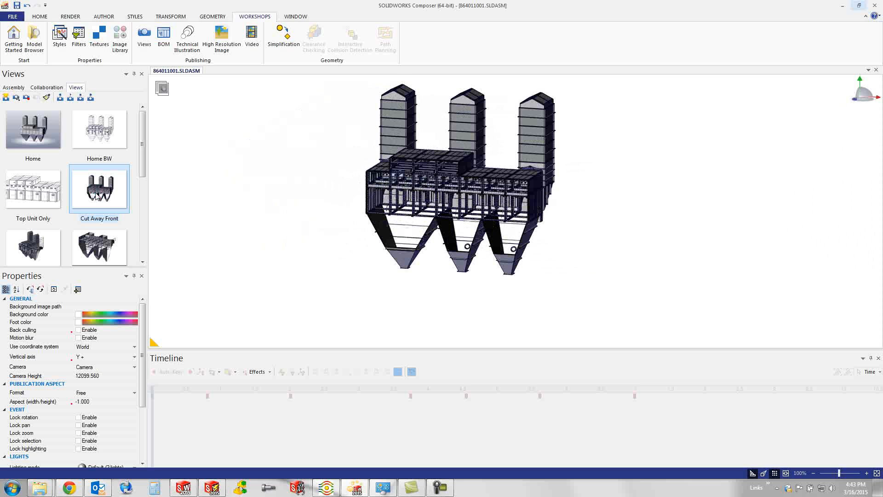
# Step: Place the Knob Start view at 0 s and the Remove Knob view at 2 s on the timeline
pyautogui.moveTo(144, 153); pyautogui.dragTo(142, 217)
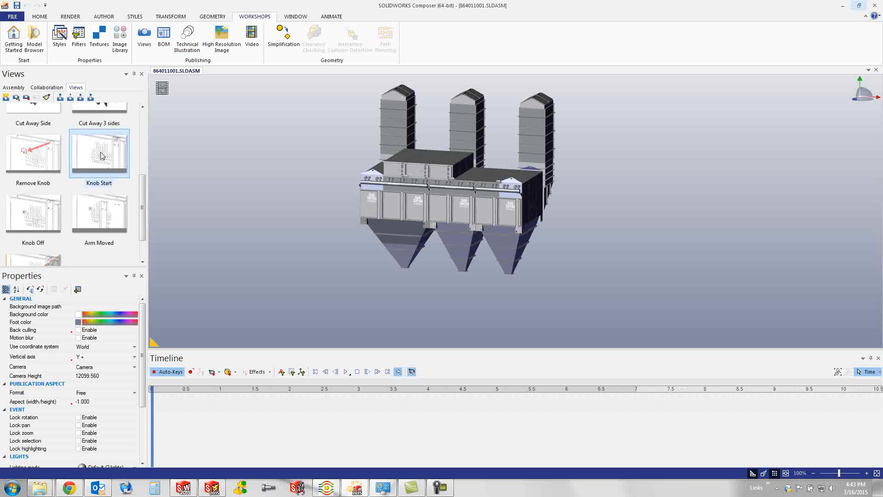
pyautogui.moveTo(92, 153)
pyautogui.mouseDown()
pyautogui.moveTo(147, 284)
pyautogui.moveTo(166, 399)
pyautogui.moveTo(153, 417)
pyautogui.mouseUp()
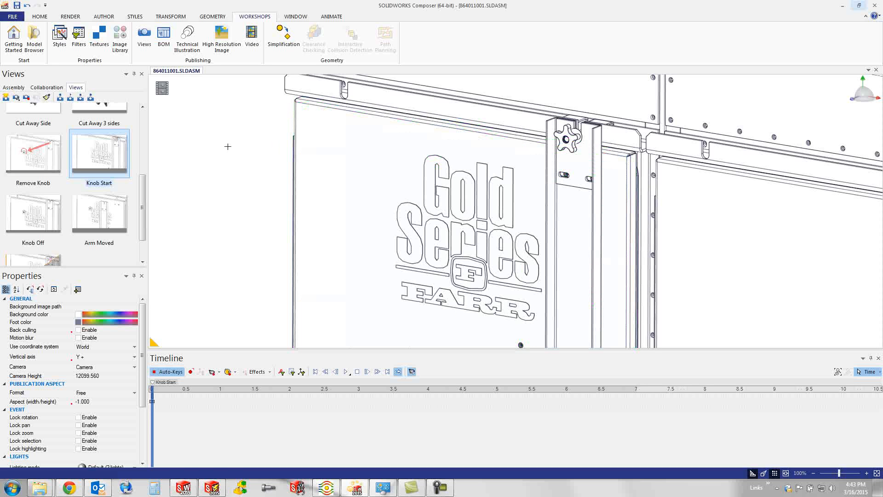
pyautogui.moveTo(28, 151); pyautogui.dragTo(288, 407)
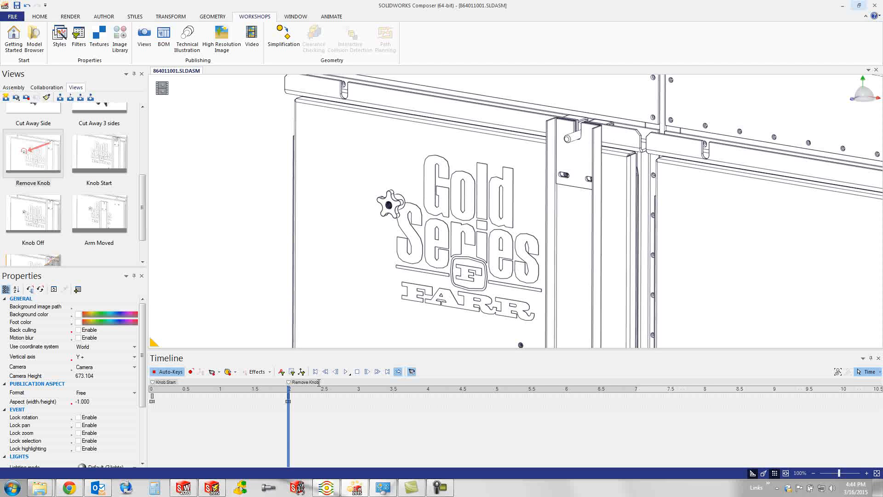
# Step: Try to apply the Fade Out effect to the hidden markups Arrow 1 and Arrow 2 at 2 s
pyautogui.click(13, 88)
pyautogui.click(46, 88)
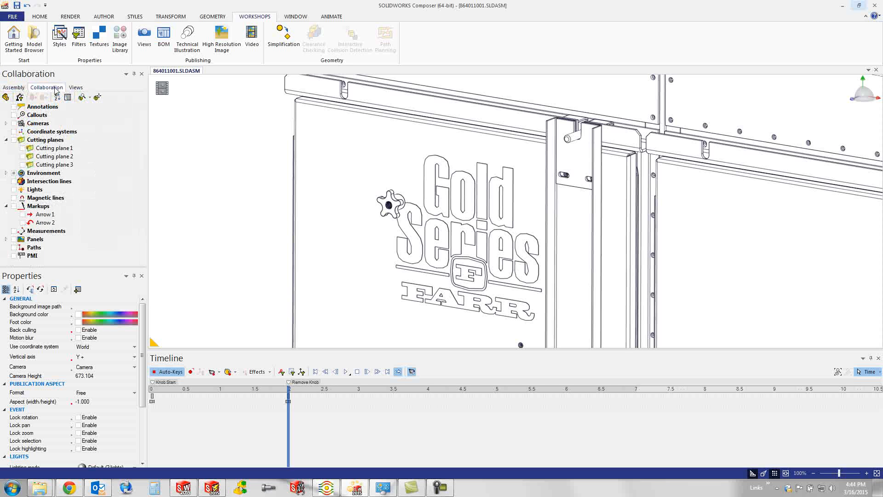
pyautogui.click(45, 215)
pyautogui.keyDown('shift'); pyautogui.click(44, 223); pyautogui.keyUp('shift')
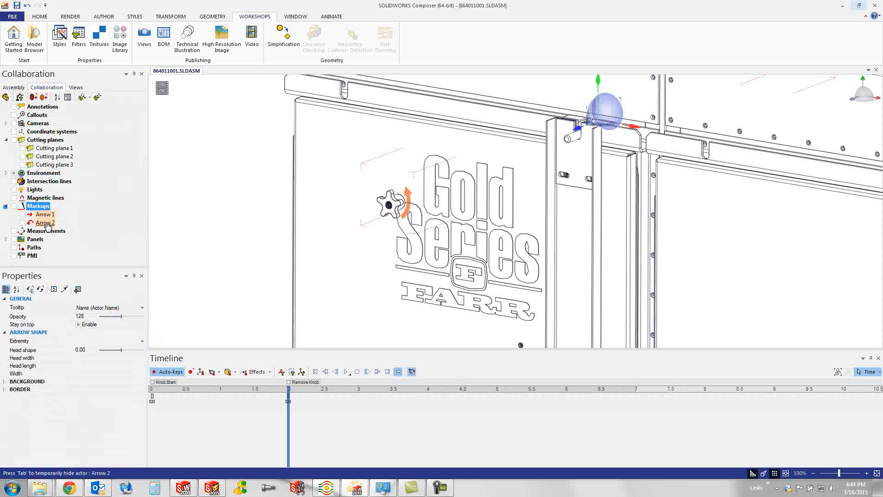
pyautogui.click(261, 371)
pyautogui.click(270, 397)
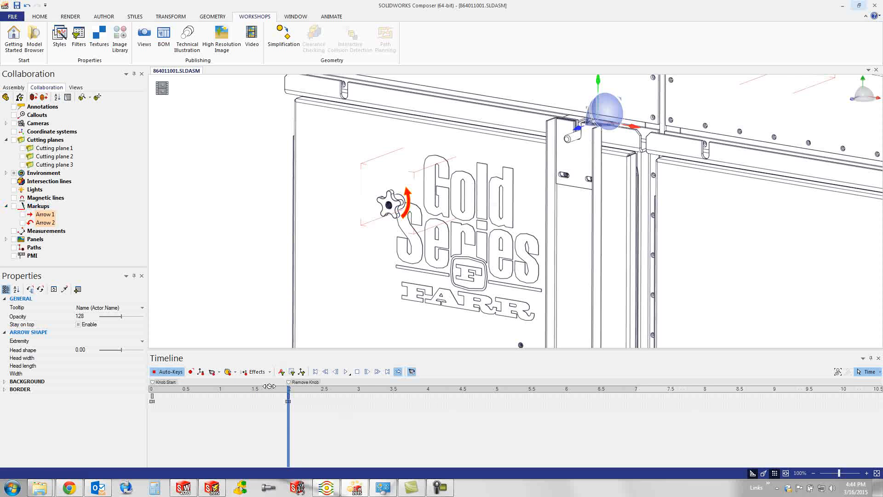
pyautogui.click(237, 255)
pyautogui.moveTo(290, 417)
pyautogui.mouseDown()
pyautogui.moveTo(171, 417)
pyautogui.moveTo(287, 424)
pyautogui.mouseUp()
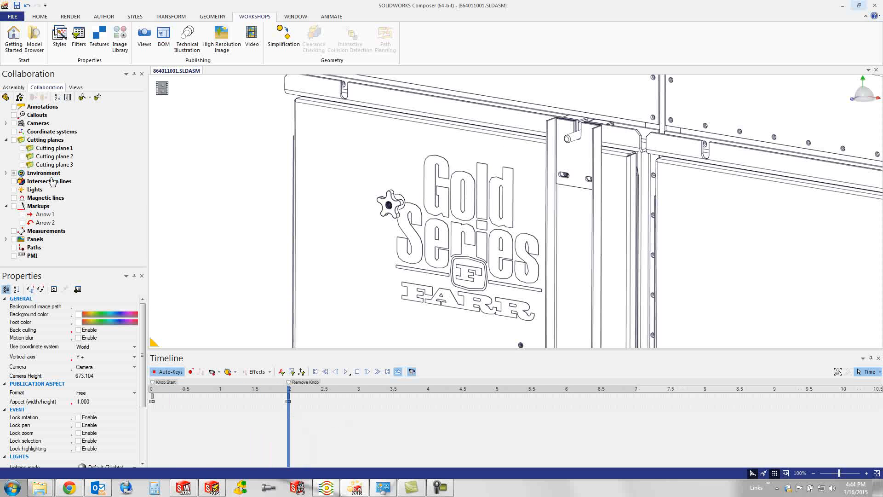
# Step: Make the markups Arrow 1 and Arrow 2 visible at 2 s and apply the Fade Out effect to both
pyautogui.click(23, 215)
pyautogui.click(23, 223)
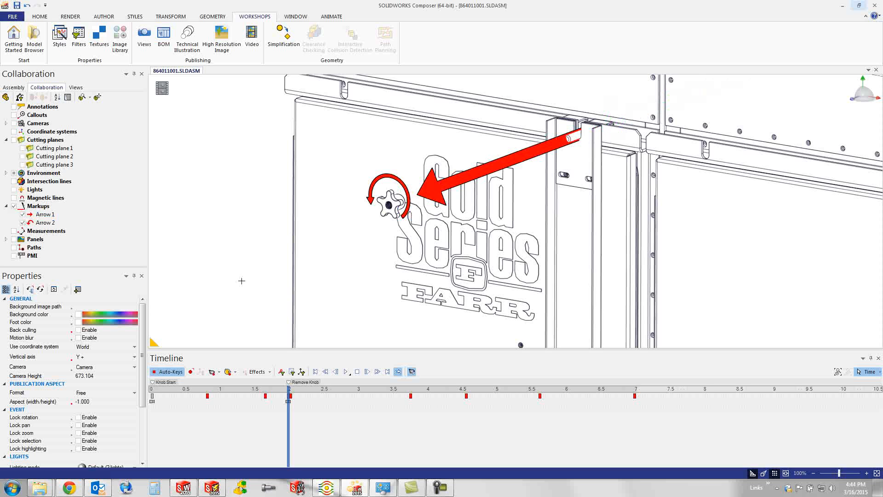
pyautogui.moveTo(288, 419)
pyautogui.mouseDown()
pyautogui.moveTo(210, 421)
pyautogui.moveTo(287, 422)
pyautogui.mouseUp()
pyautogui.click(45, 215)
pyautogui.keyDown('ctrl'); pyautogui.click(46, 223); pyautogui.keyUp('ctrl')
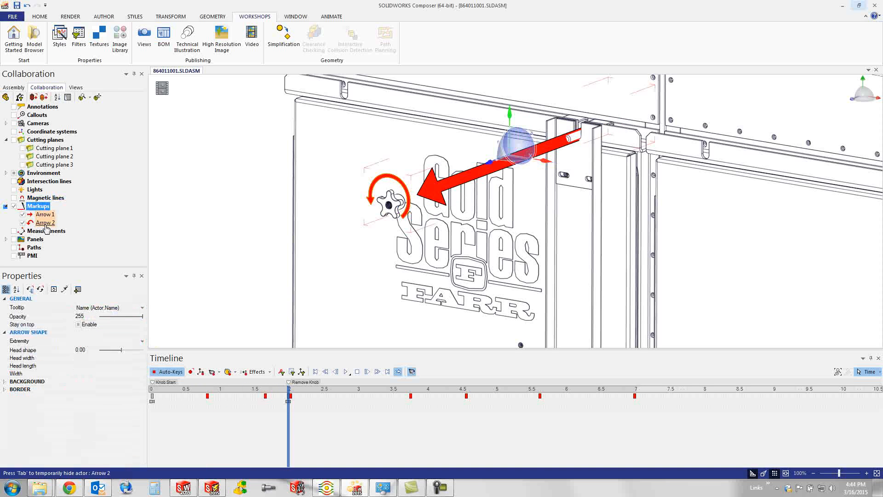
pyautogui.click(269, 372)
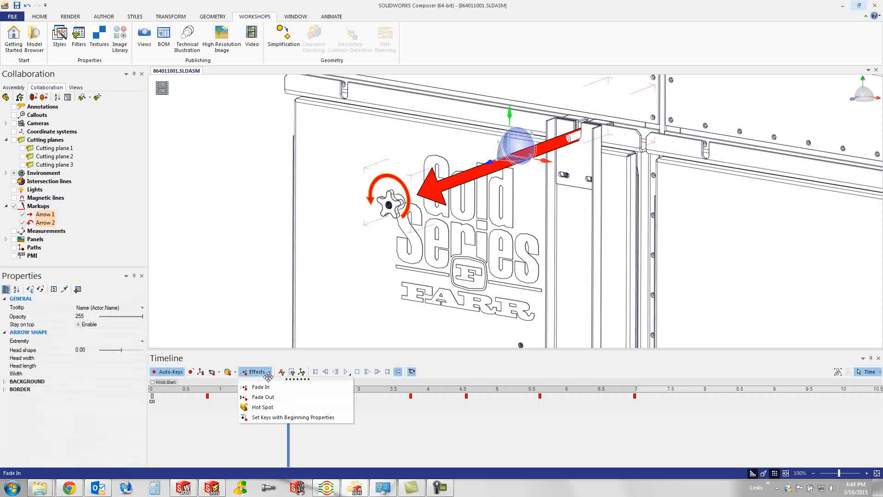
pyautogui.click(270, 397)
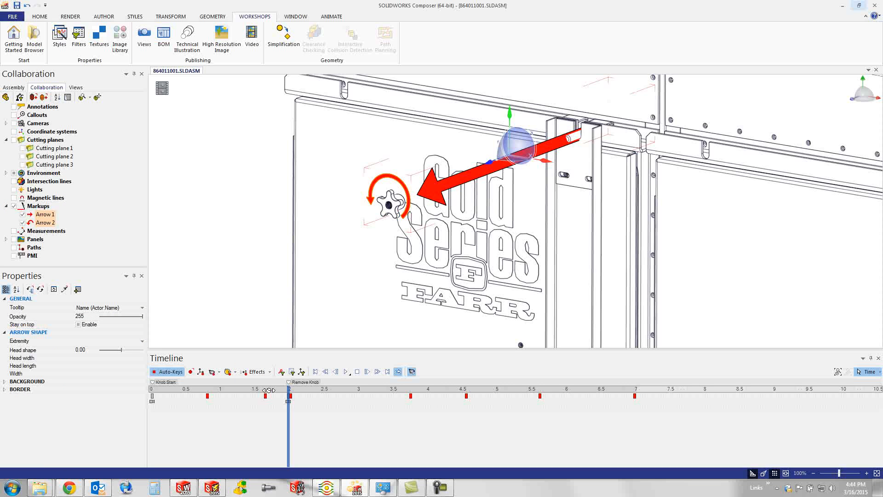
pyautogui.moveTo(288, 414); pyautogui.dragTo(349, 412)
# Step: Place the Knob Off view at about 4.2 s and the Arm Moved view at about 6.2 s on the timeline
pyautogui.click(76, 87)
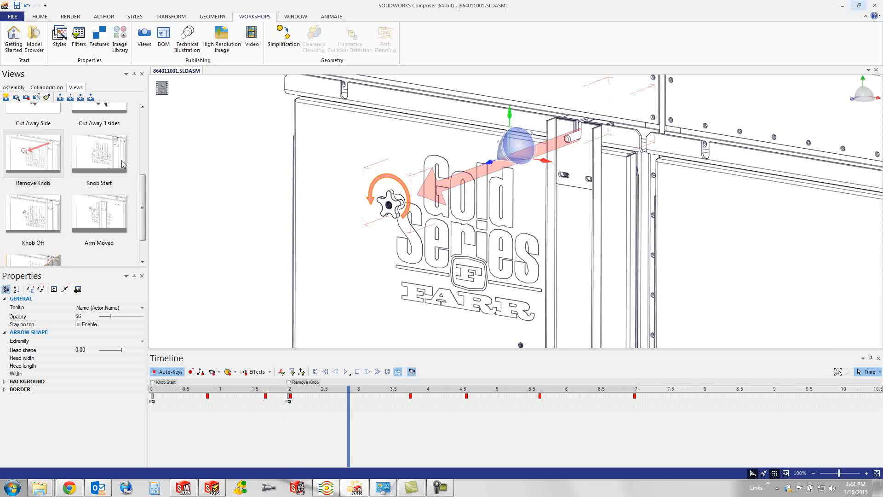
pyautogui.moveTo(144, 193); pyautogui.dragTo(144, 210)
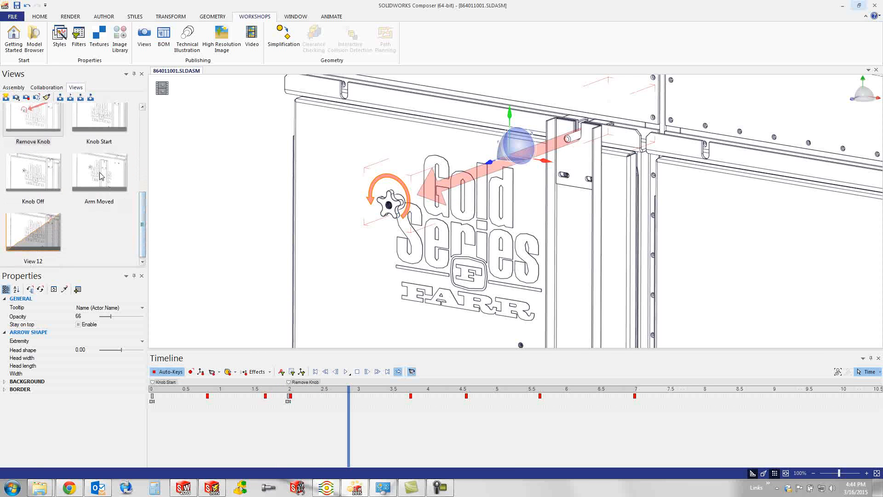
pyautogui.moveTo(51, 172)
pyautogui.mouseDown()
pyautogui.moveTo(428, 395)
pyautogui.moveTo(445, 392)
pyautogui.mouseUp()
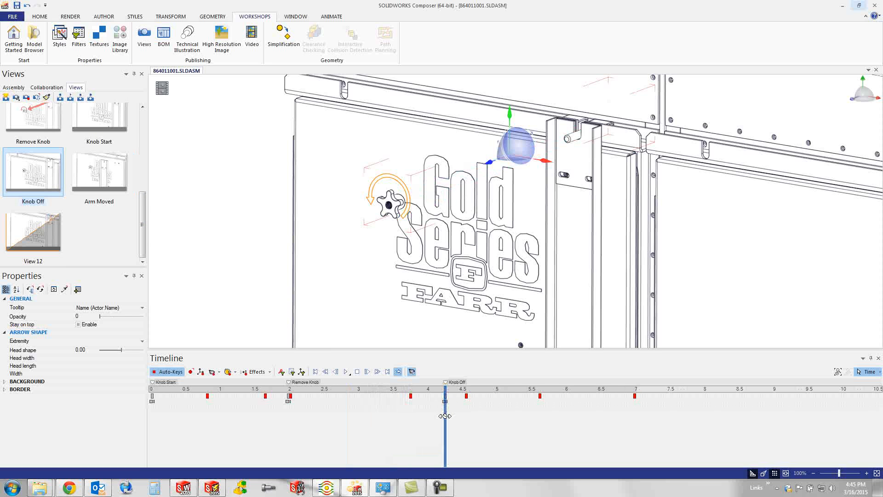
pyautogui.moveTo(99, 172)
pyautogui.mouseDown()
pyautogui.moveTo(503, 394)
pyautogui.moveTo(585, 403)
pyautogui.mouseUp()
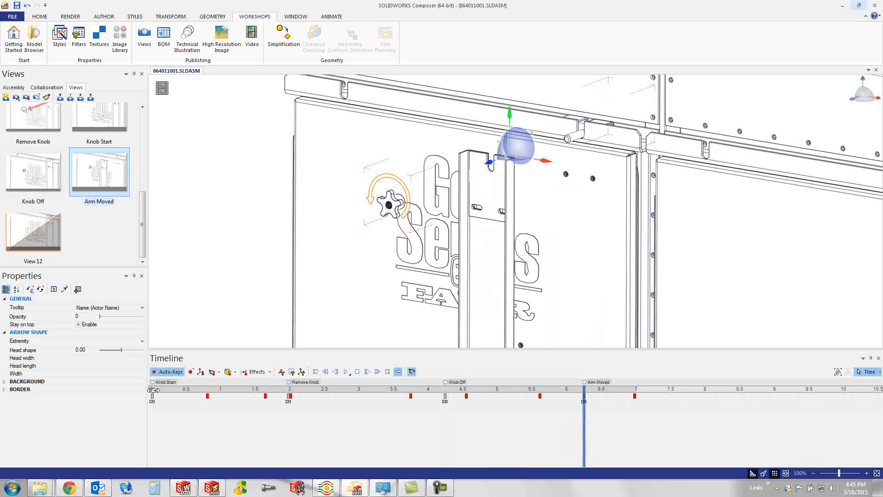
# Step: Play the animation through the arm movement, stop it and return to the start of the timeline
pyautogui.click(346, 372)
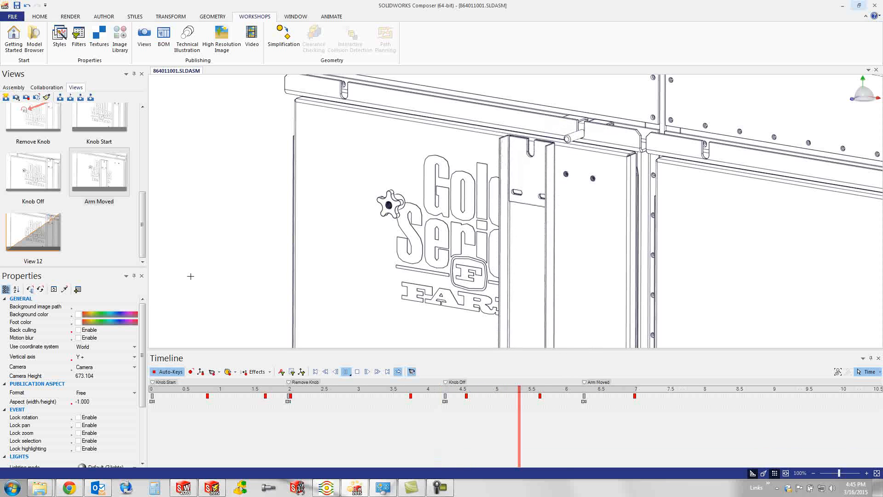
pyautogui.click(358, 371)
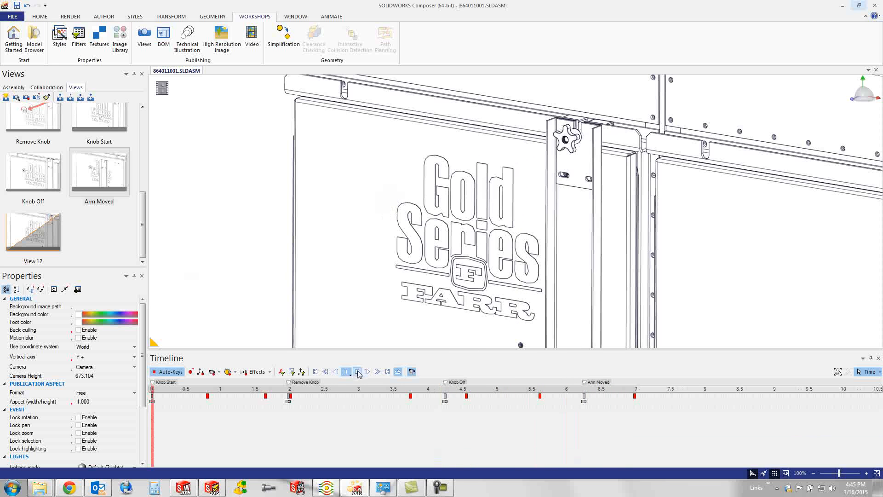
pyautogui.moveTo(583, 415); pyautogui.dragTo(153, 424)
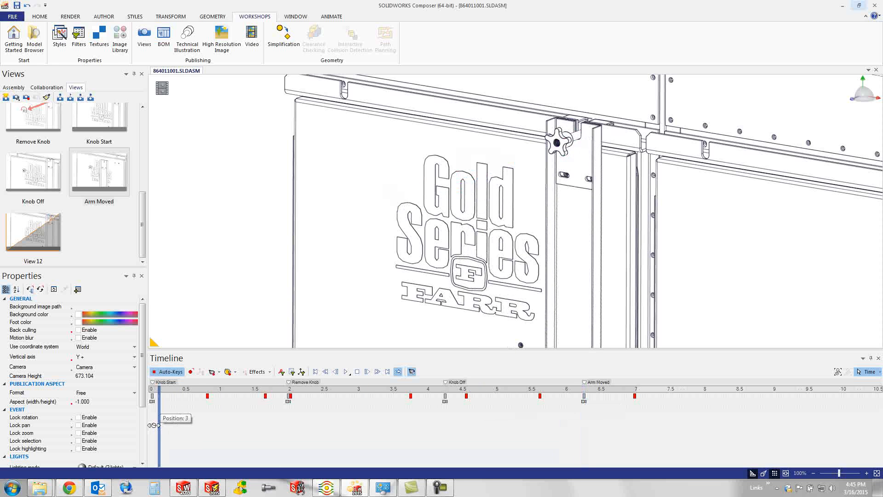
# Step: Rotate the knob in its own plane at about 0.6 s on the timeline, undoing a first rotation about the wrong axis
pyautogui.click(567, 137)
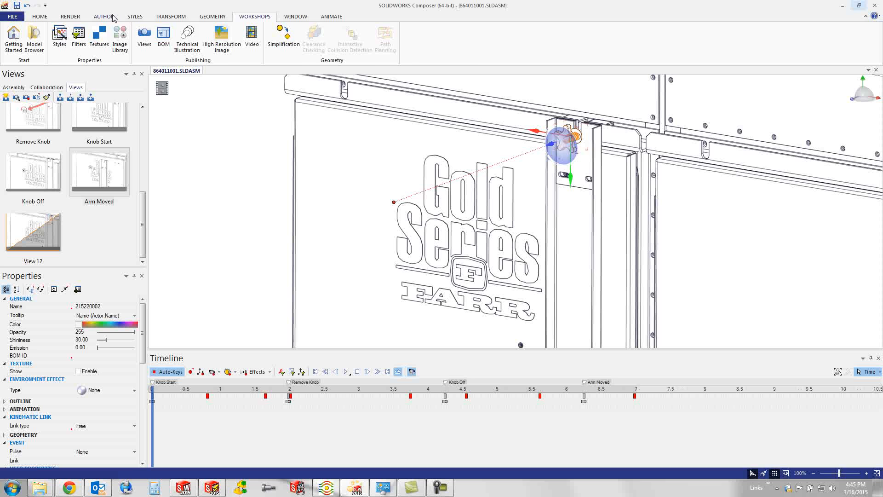
pyautogui.click(177, 18)
pyautogui.click(219, 39)
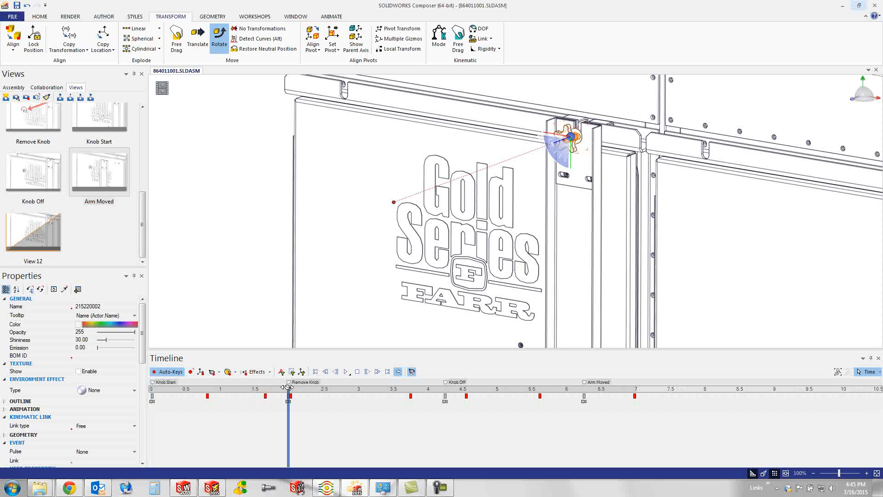
pyautogui.click(288, 388)
pyautogui.click(197, 389)
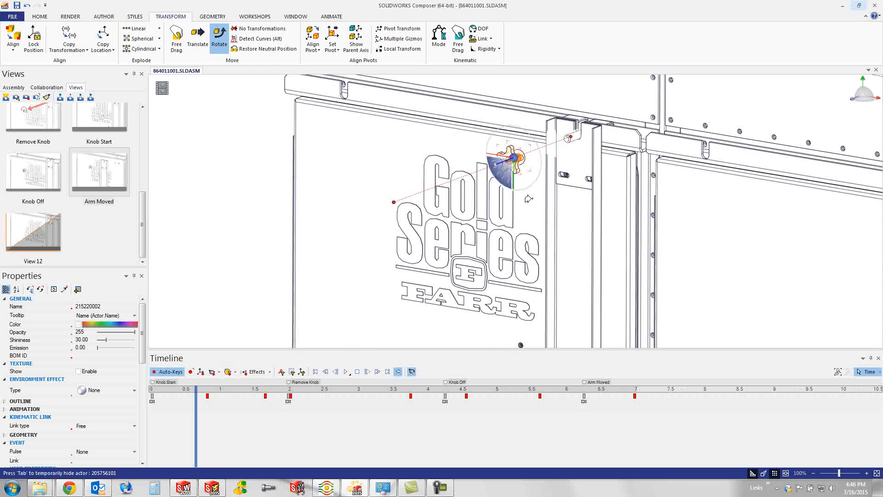
pyautogui.moveTo(502, 188); pyautogui.dragTo(521, 188)
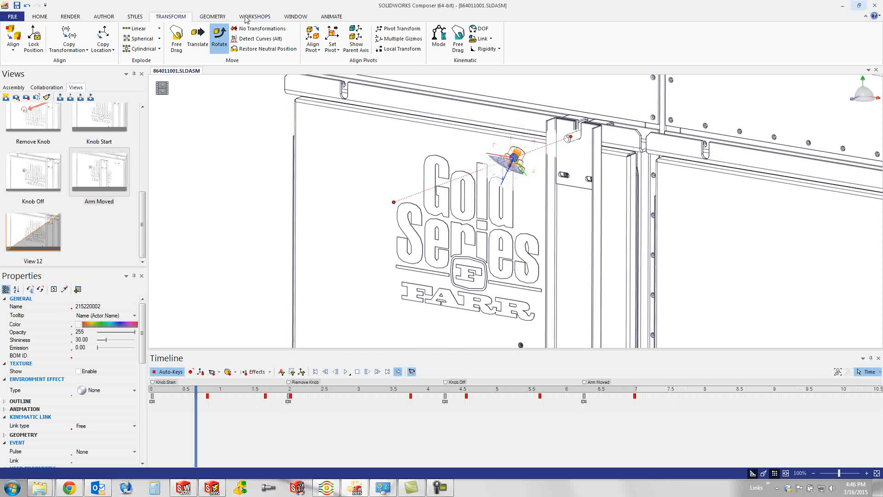
pyautogui.click(26, 6)
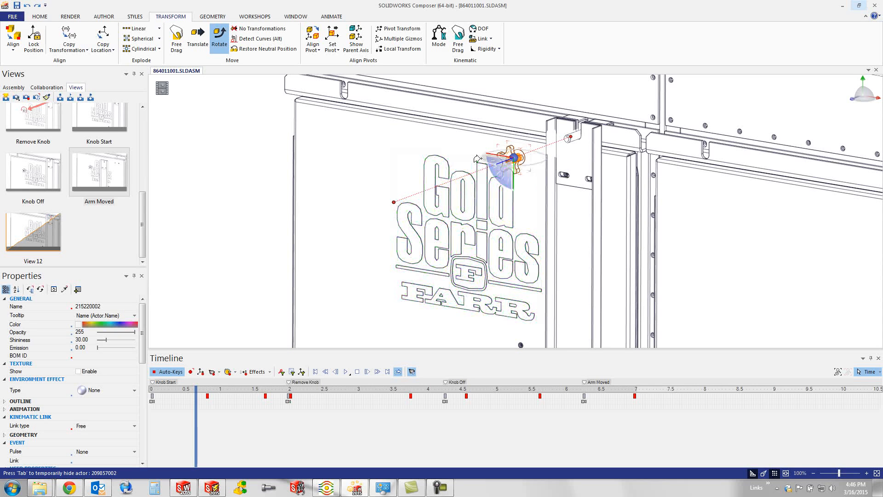
pyautogui.moveTo(492, 172); pyautogui.dragTo(561, 157)
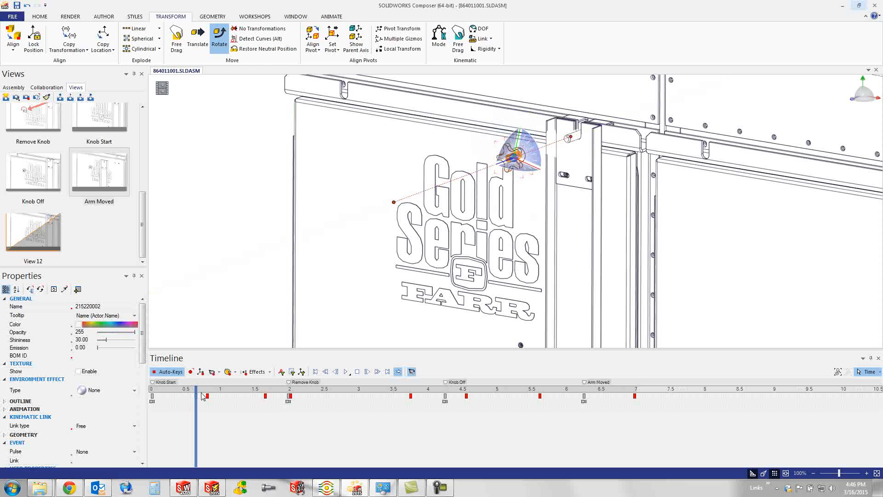
# Step: Return to 0 s, deselect the knob, and play the animation to check its added rotation
pyautogui.moveTo(197, 392); pyautogui.dragTo(150, 391)
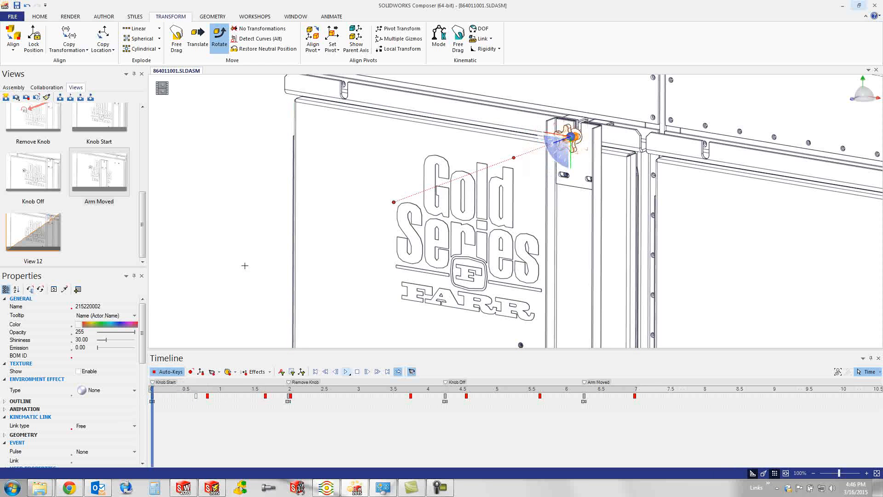
pyautogui.click(272, 282)
pyautogui.click(346, 372)
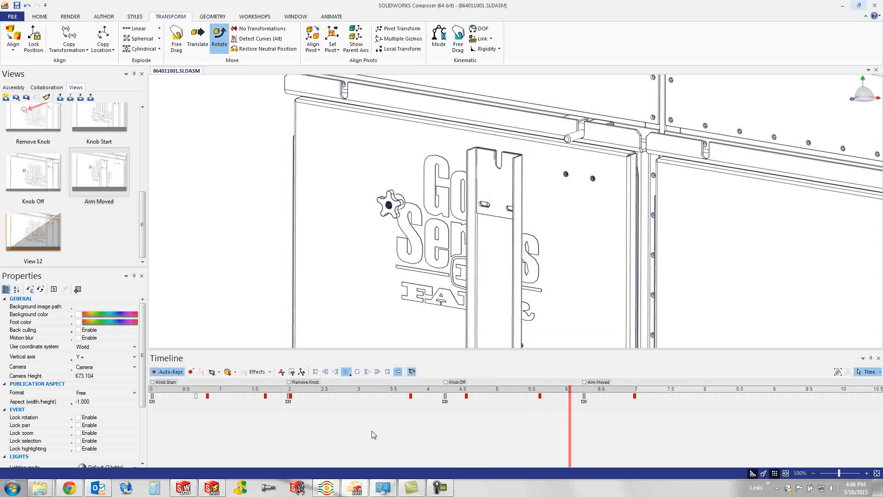
pyautogui.click(357, 372)
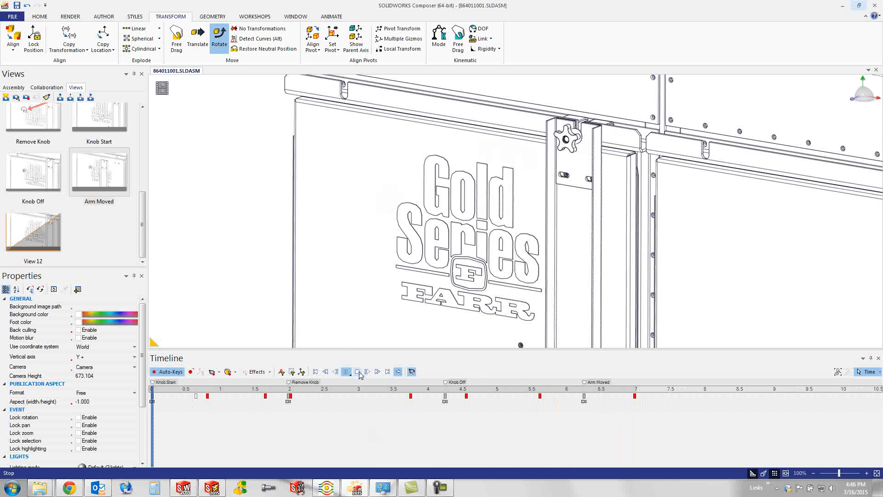